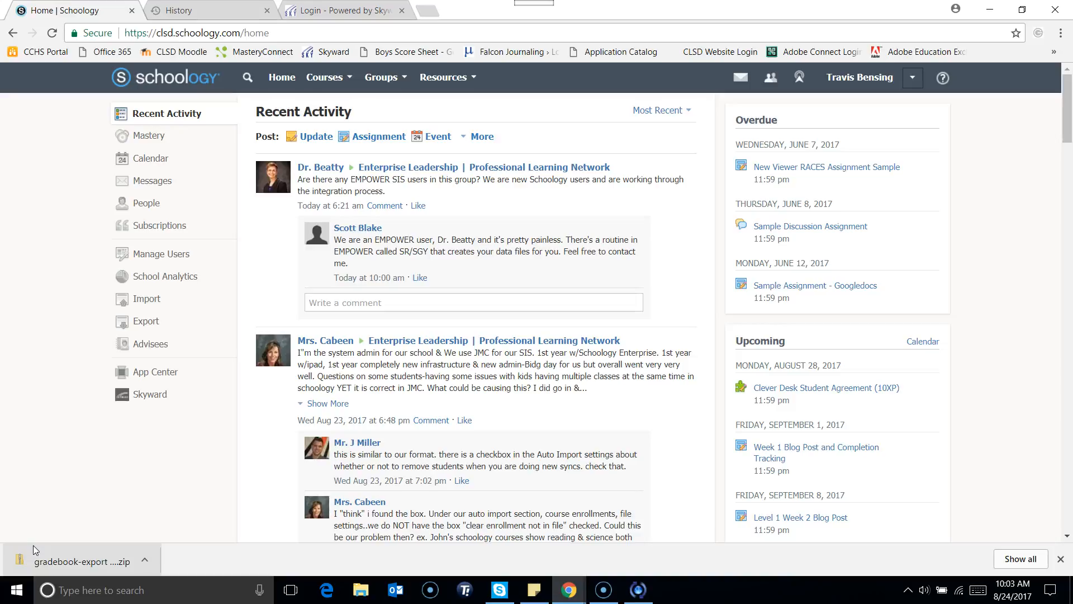
Start creating a new course named Schoology Demo with the section name Period 1
left_click(32, 546)
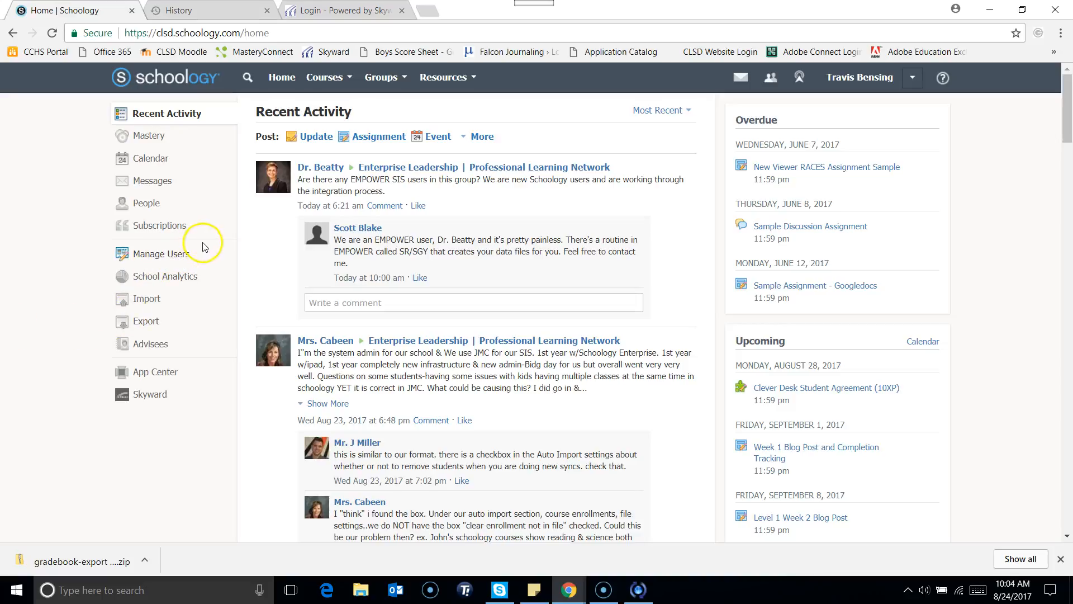
left_click(329, 81)
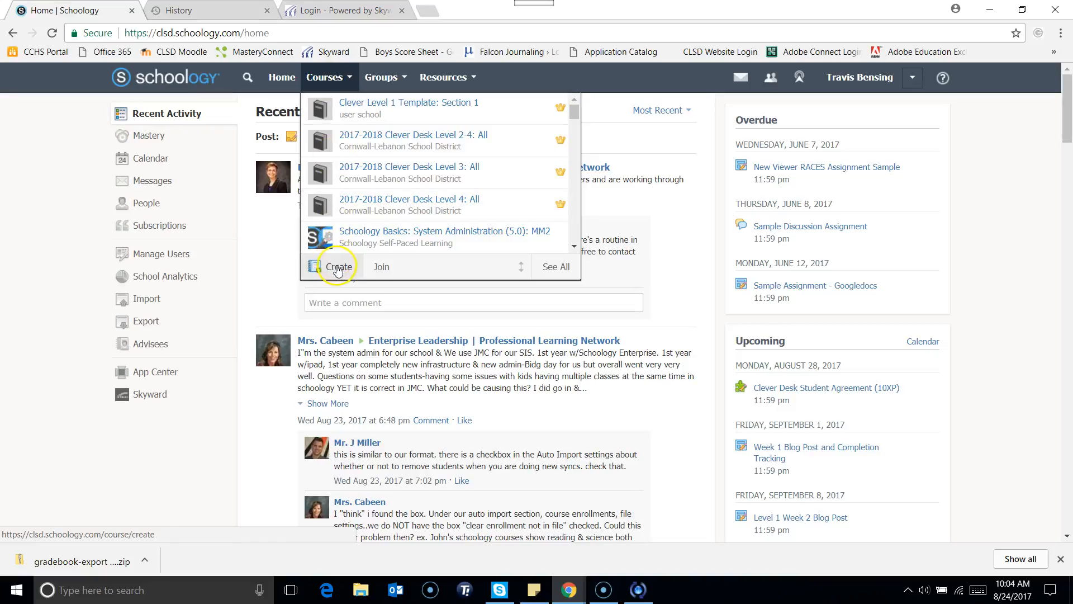
left_click(338, 267)
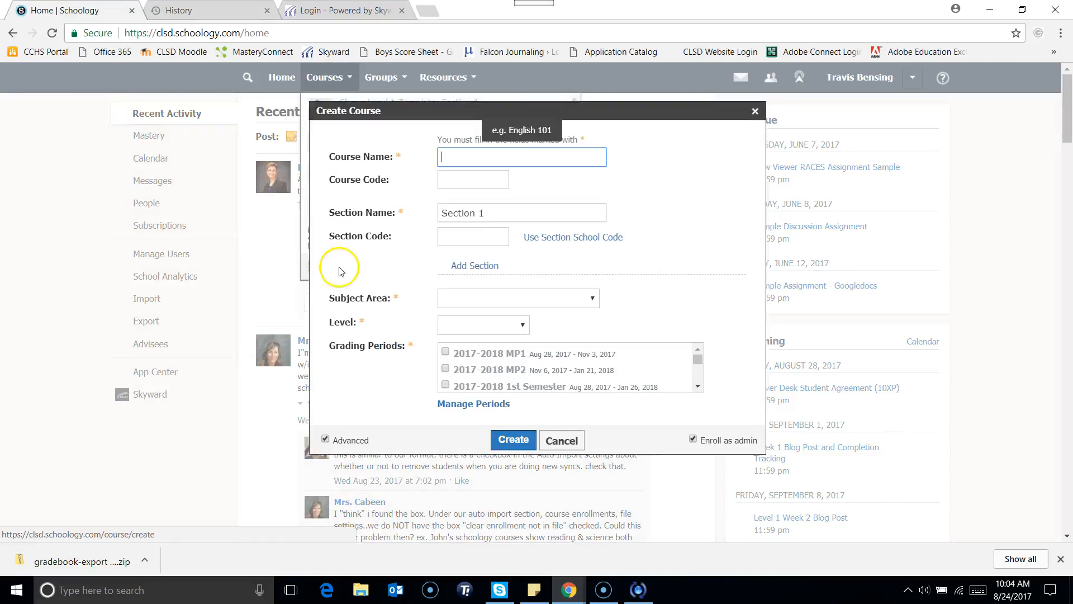
type("Schoology Demo")
left_click(456, 181)
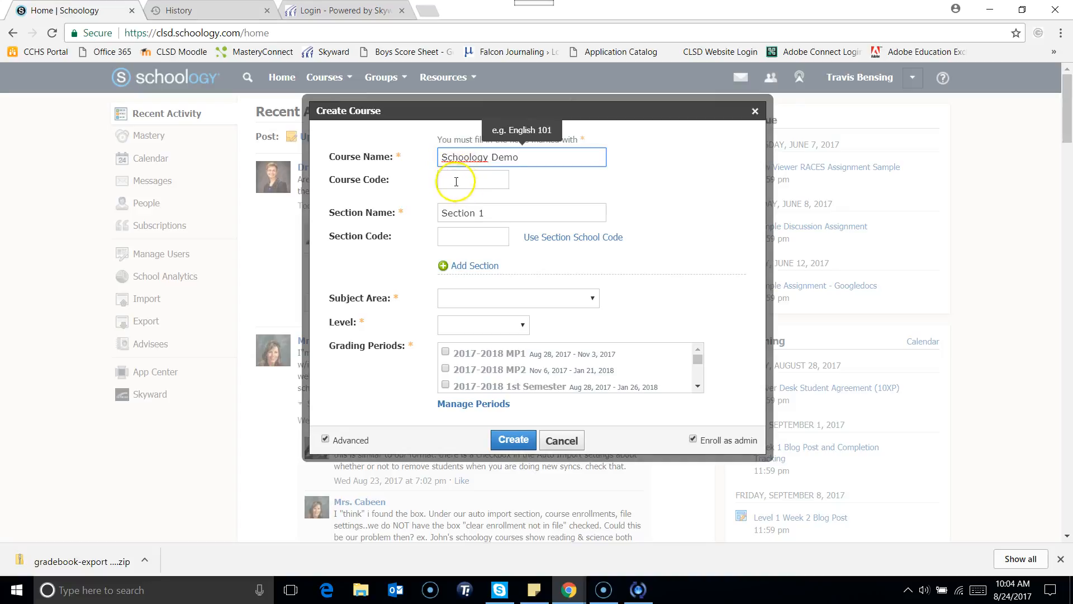
left_click(456, 181)
left_click_drag(502, 216, 426, 217)
type("P")
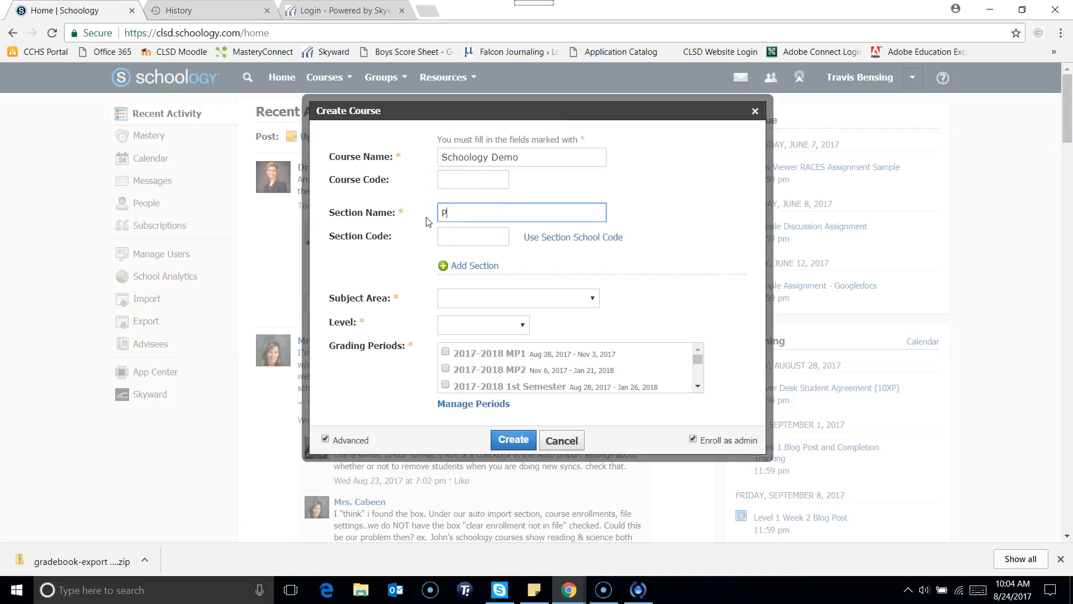
type("eriod 1")
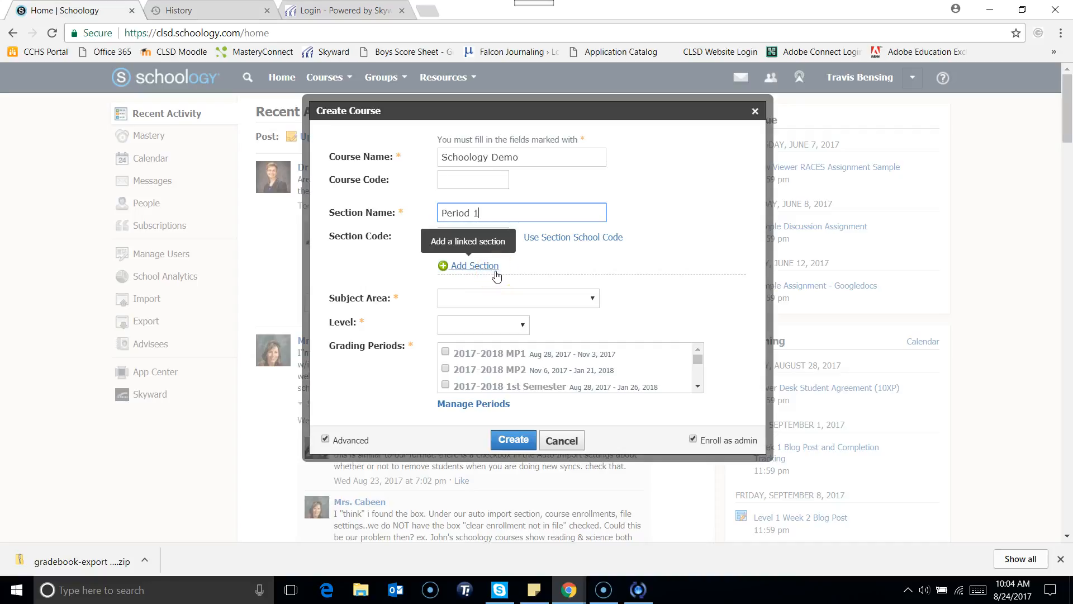
Set the new course's subject area to Technology and its level to Graduate
left_click(498, 298)
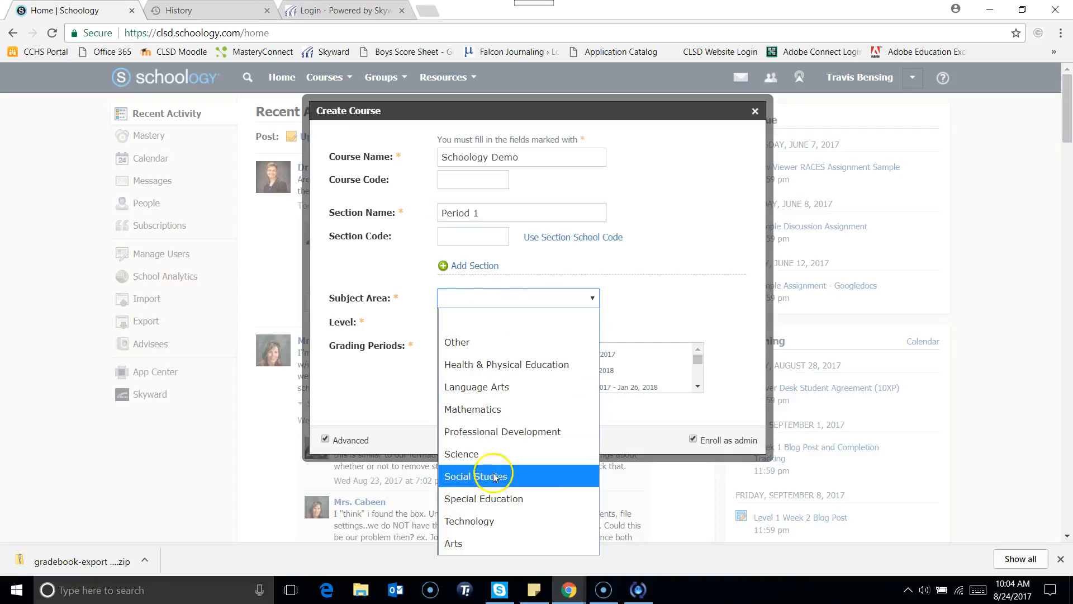
left_click(495, 518)
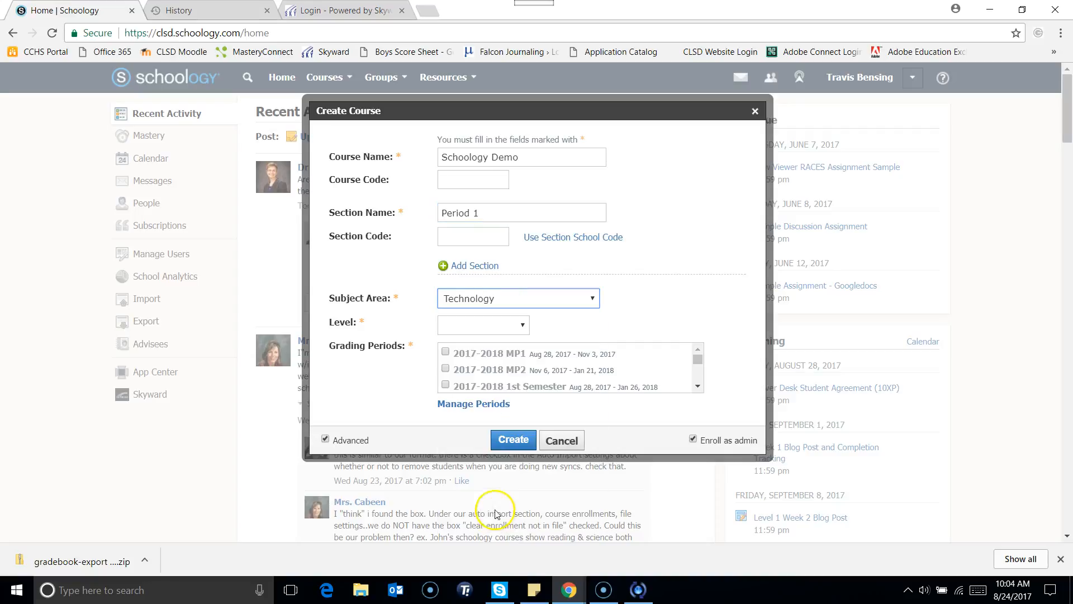
left_click(451, 325)
scroll(477, 282, "down", 2)
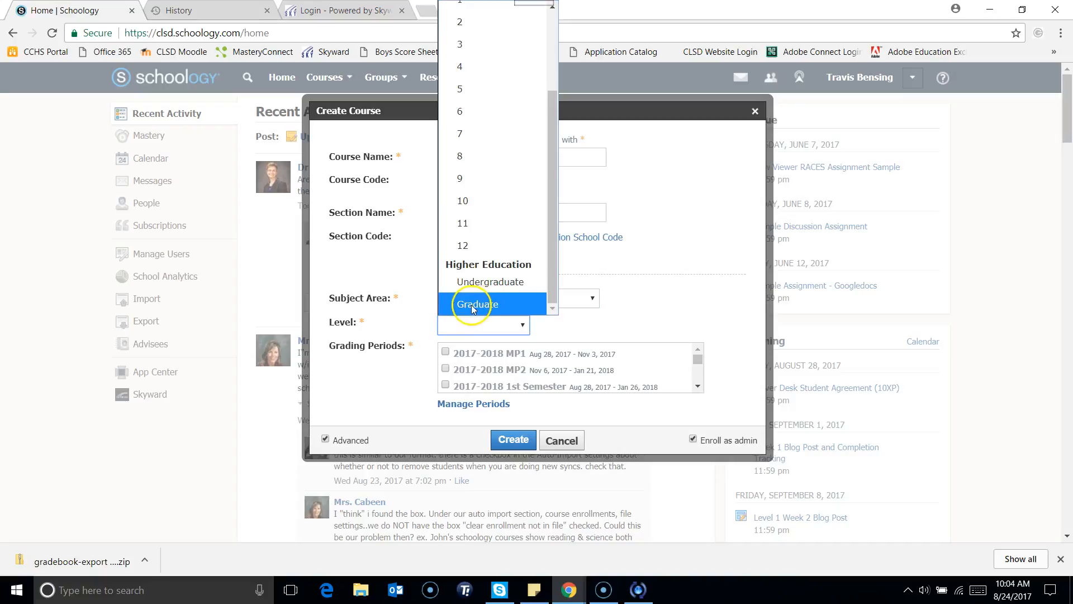
left_click(469, 305)
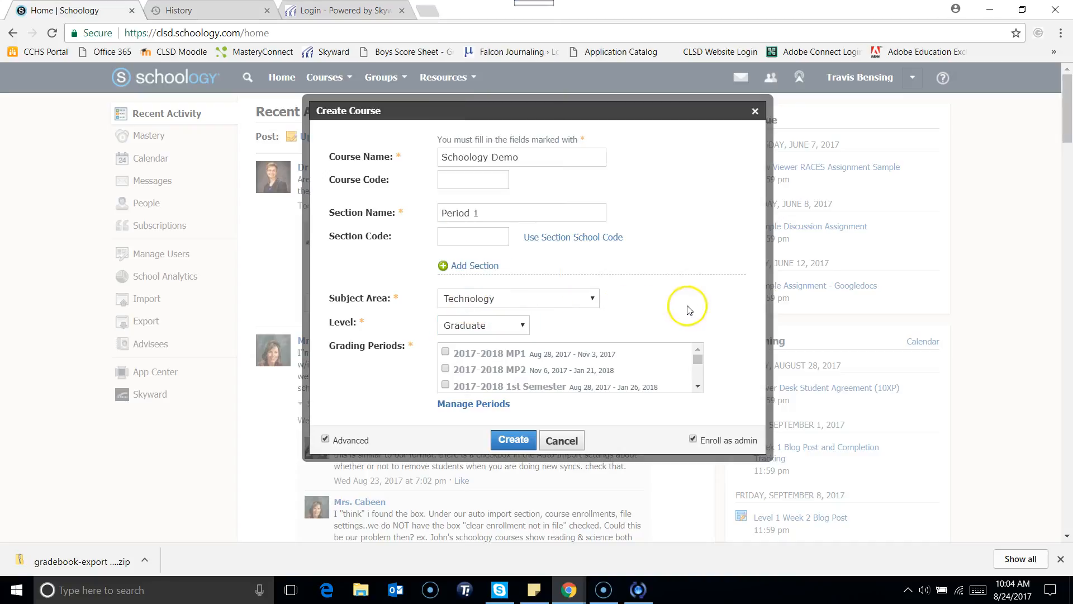
Assign the Open grading period to the new course and create it
left_click_drag(698, 362, 697, 386)
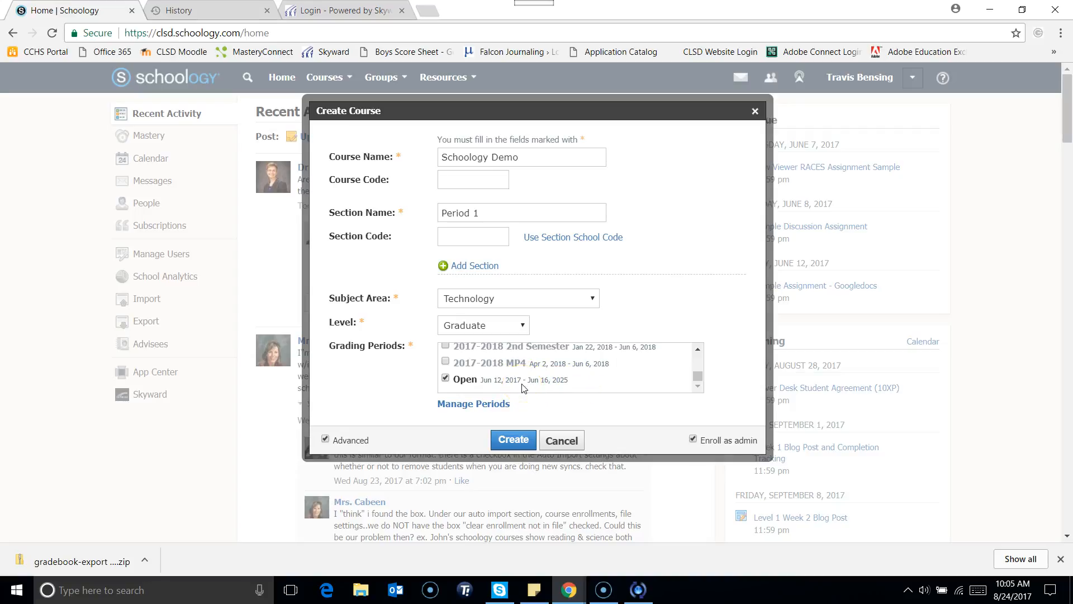
left_click(514, 434)
left_click(515, 438)
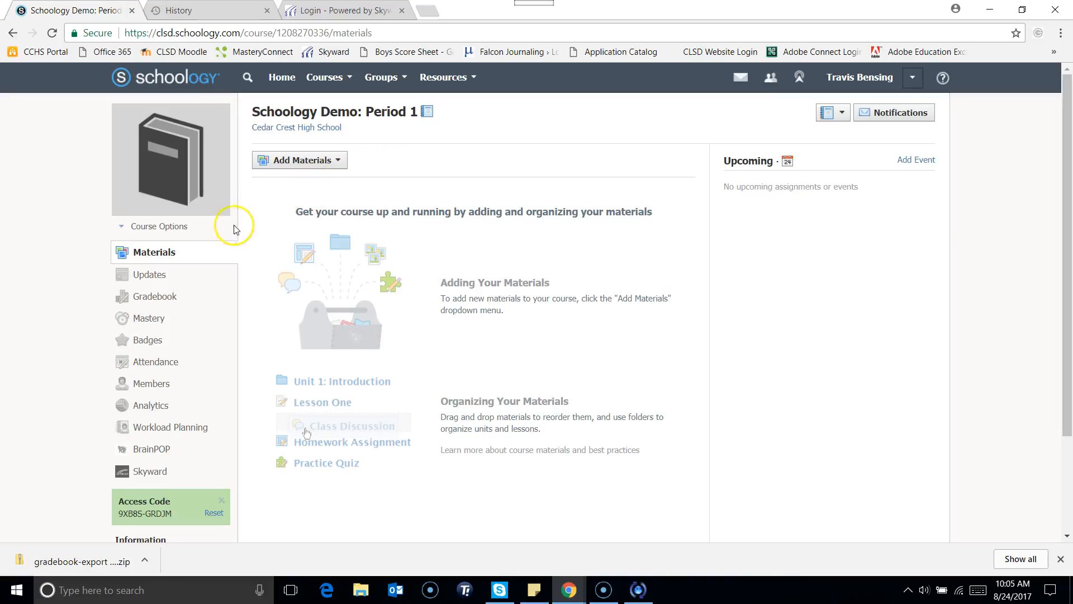
Open the grade setup page of the new course's gradebook
left_click(167, 300)
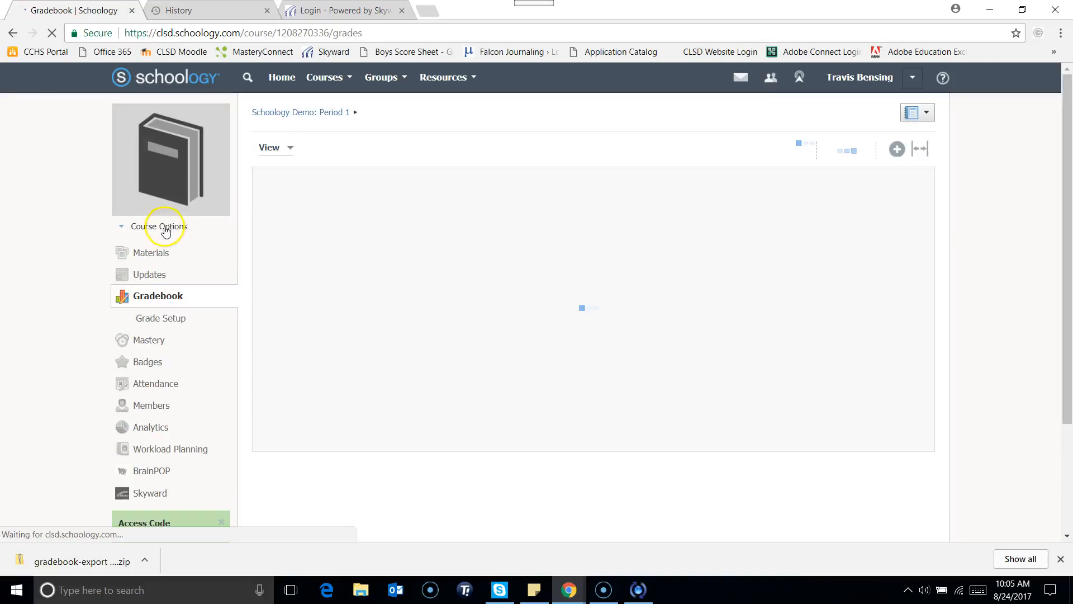
left_click(169, 320)
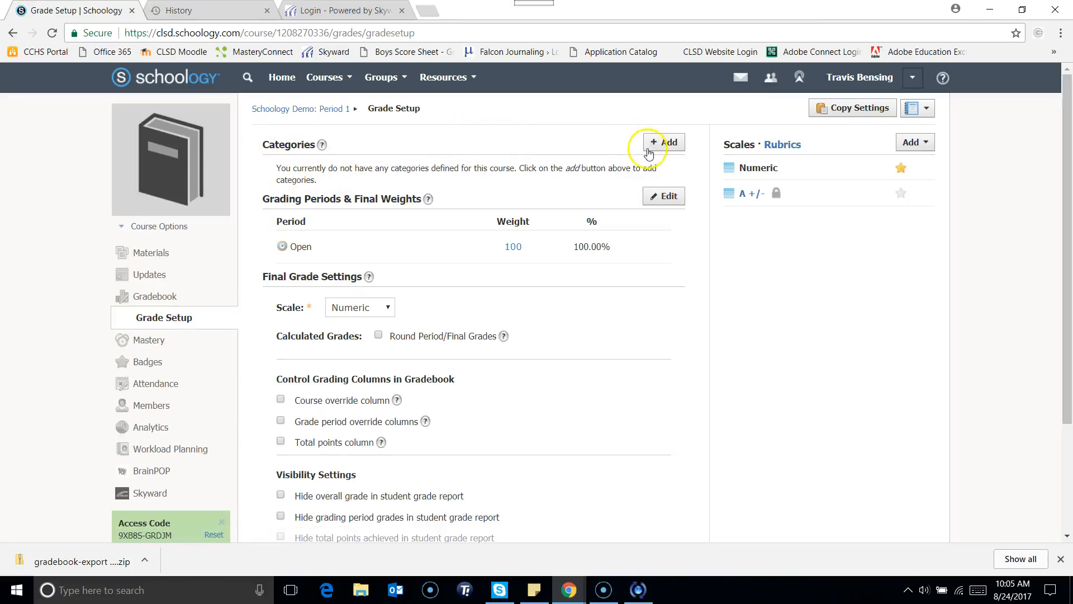
mouse_move(330, 183)
left_mouse_down()
mouse_move(352, 168)
mouse_move(341, 171)
left_mouse_up()
left_click(341, 171)
Add a grading category named Assessments, calculated by total points
left_click(656, 143)
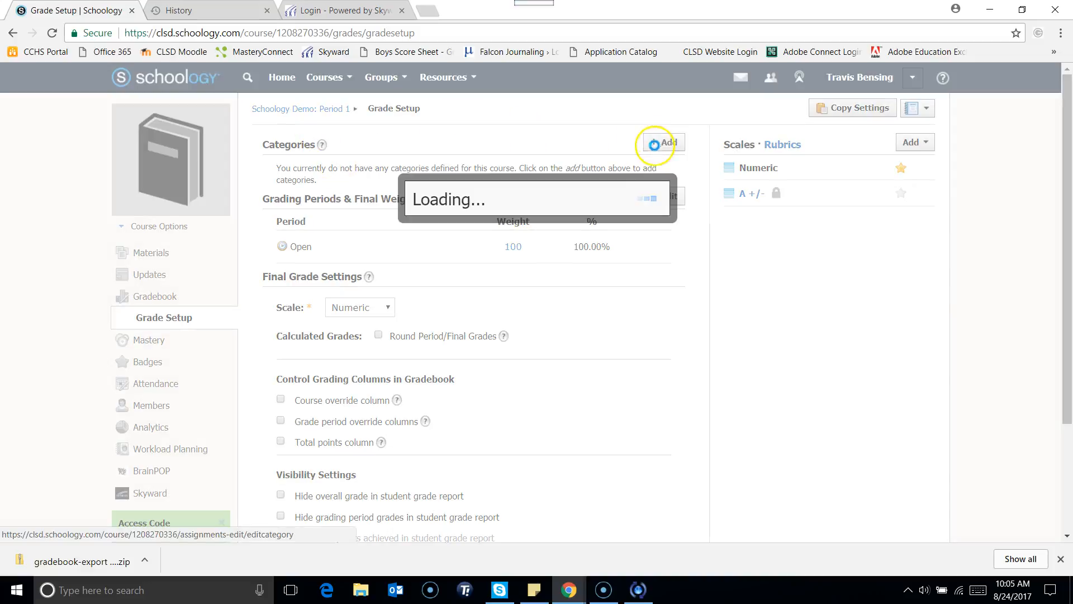
left_click(532, 193)
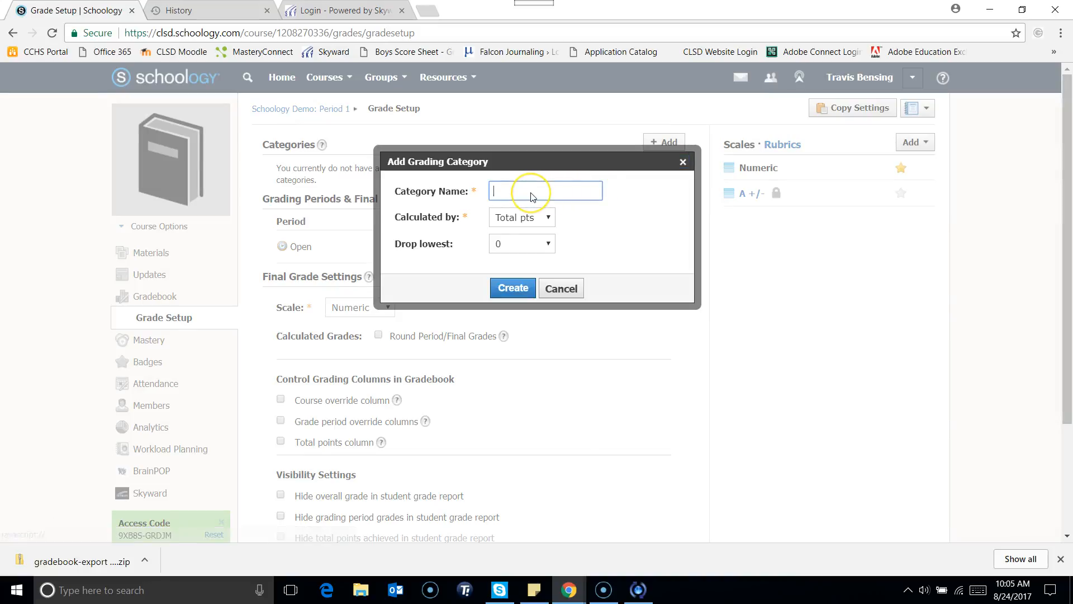
type("Assessments")
left_click(515, 218)
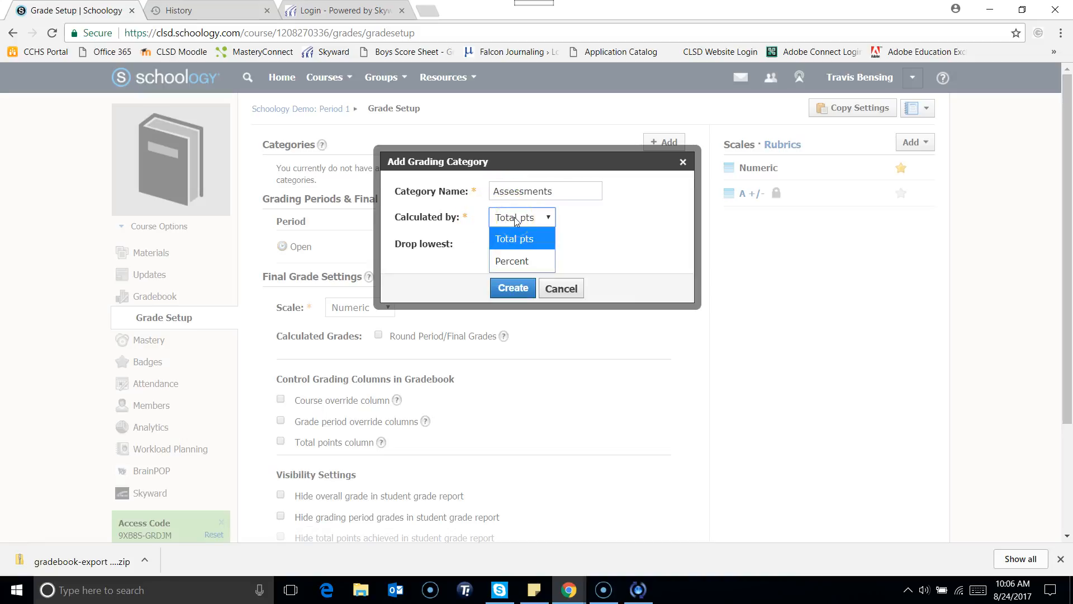
left_click(515, 218)
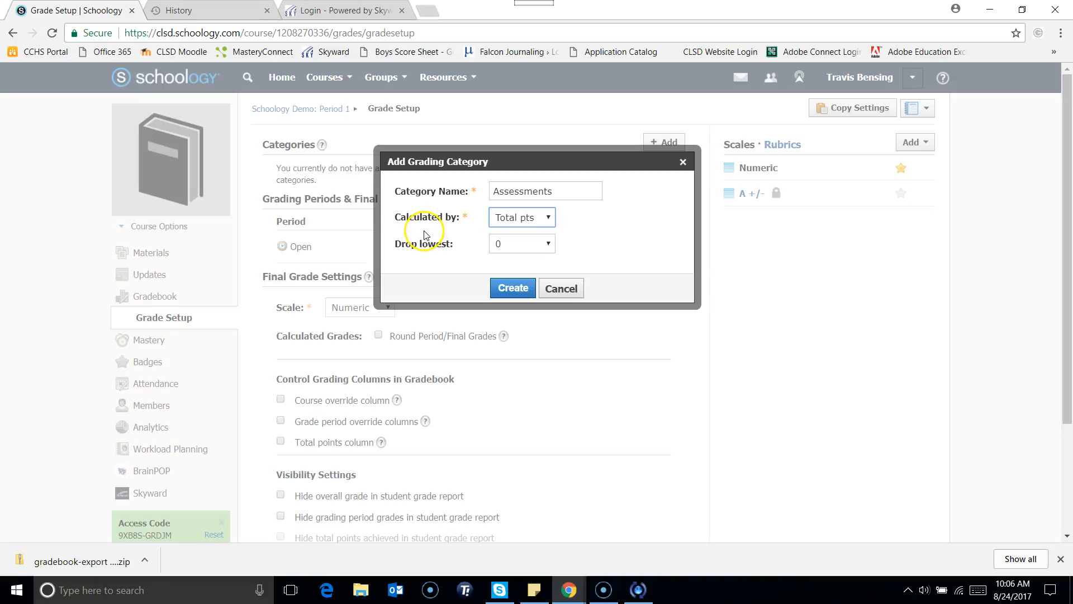
left_click(521, 295)
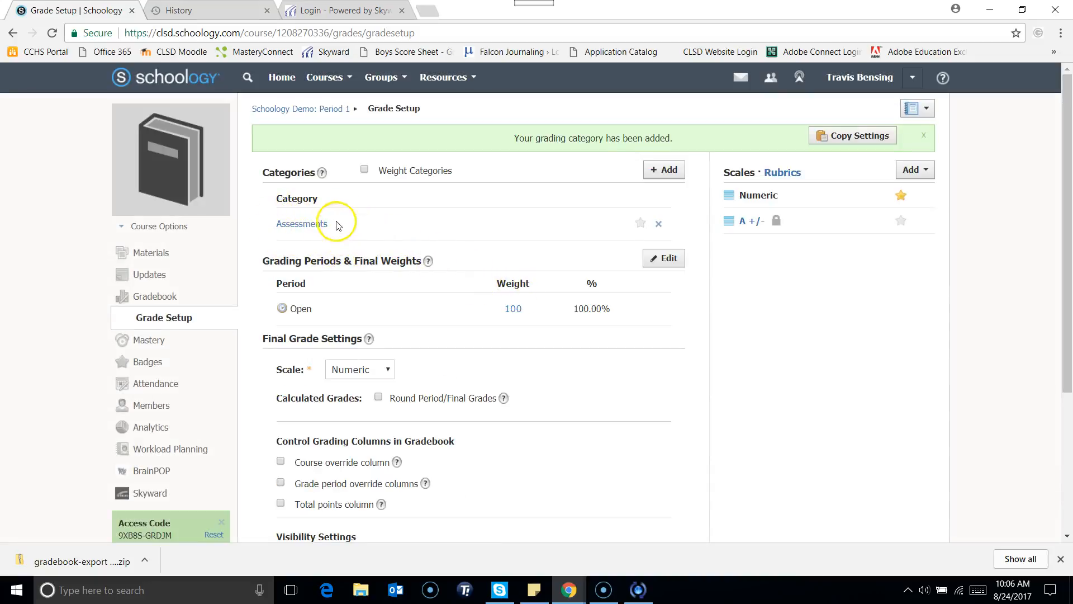
Add a second grading category named Homework
left_click(309, 229)
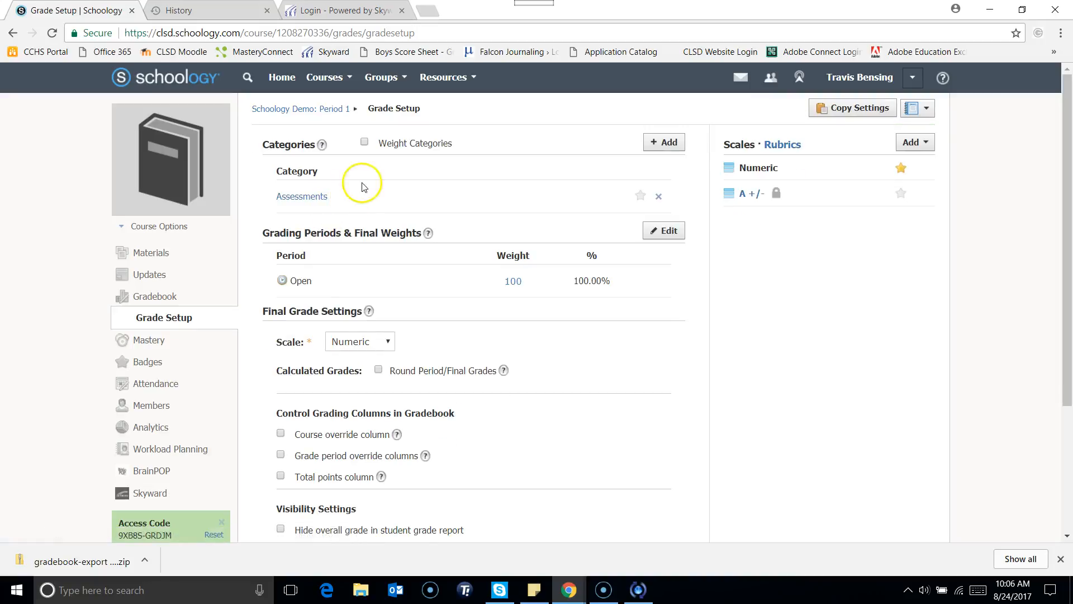
left_click(366, 144)
left_click(654, 142)
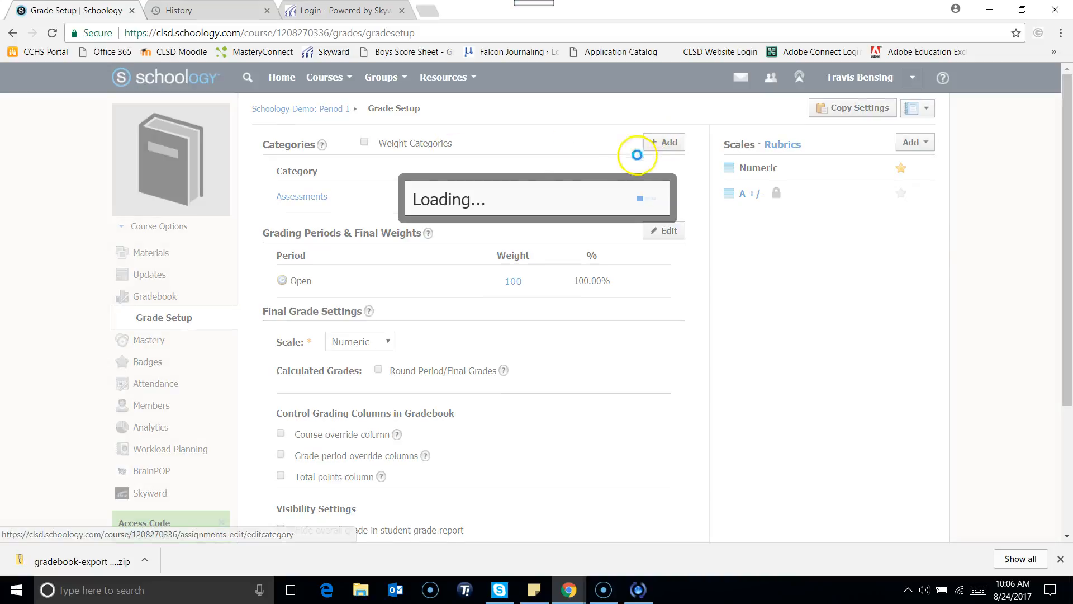
type("Homework")
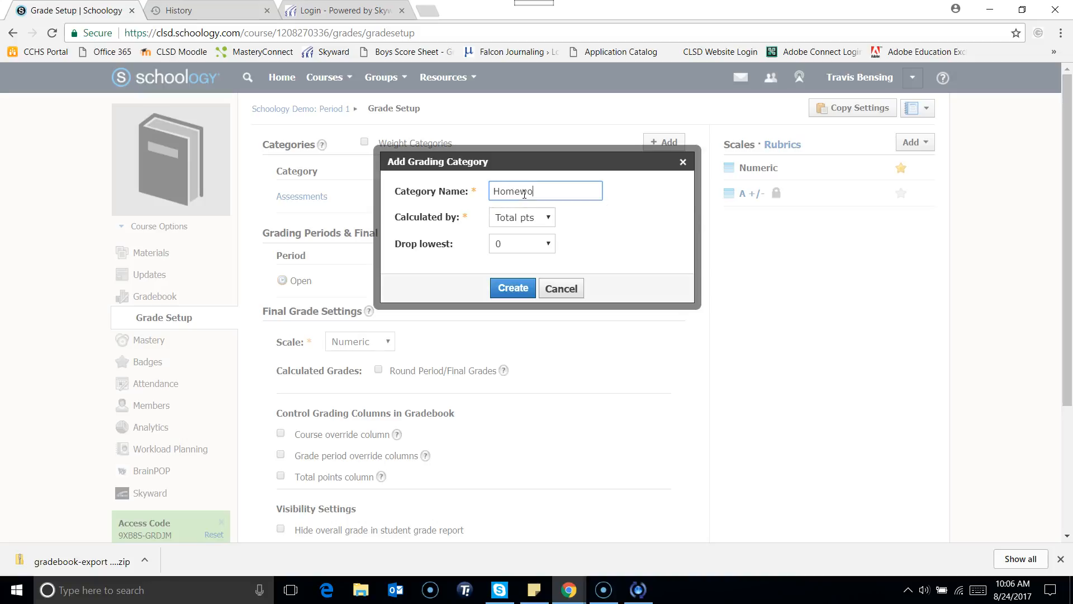
left_click(513, 288)
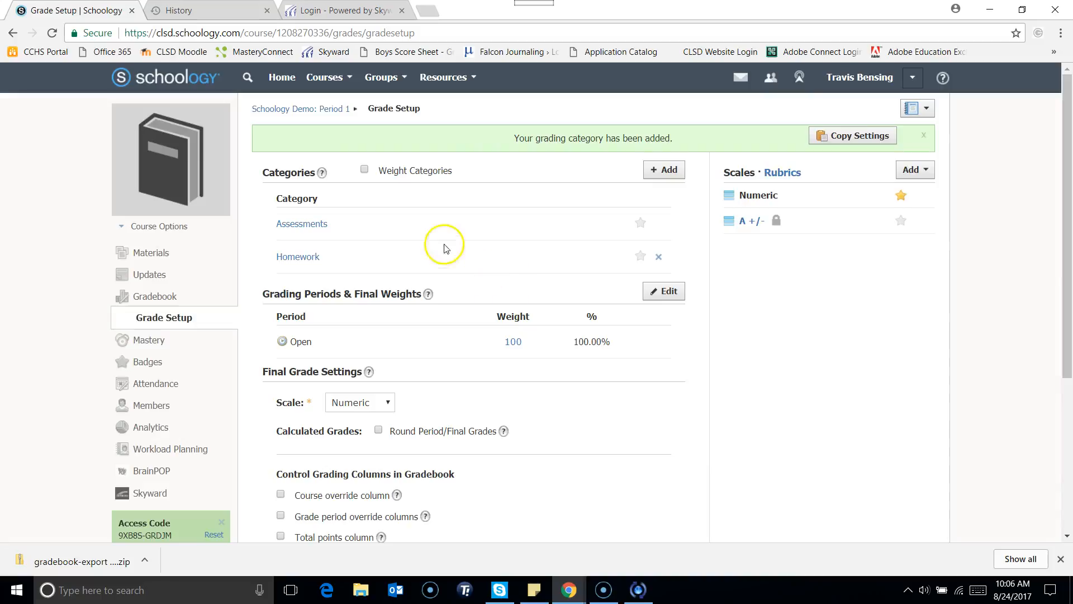
Turn on category weighting and set the Assessments category's weight to 80
left_click(364, 170)
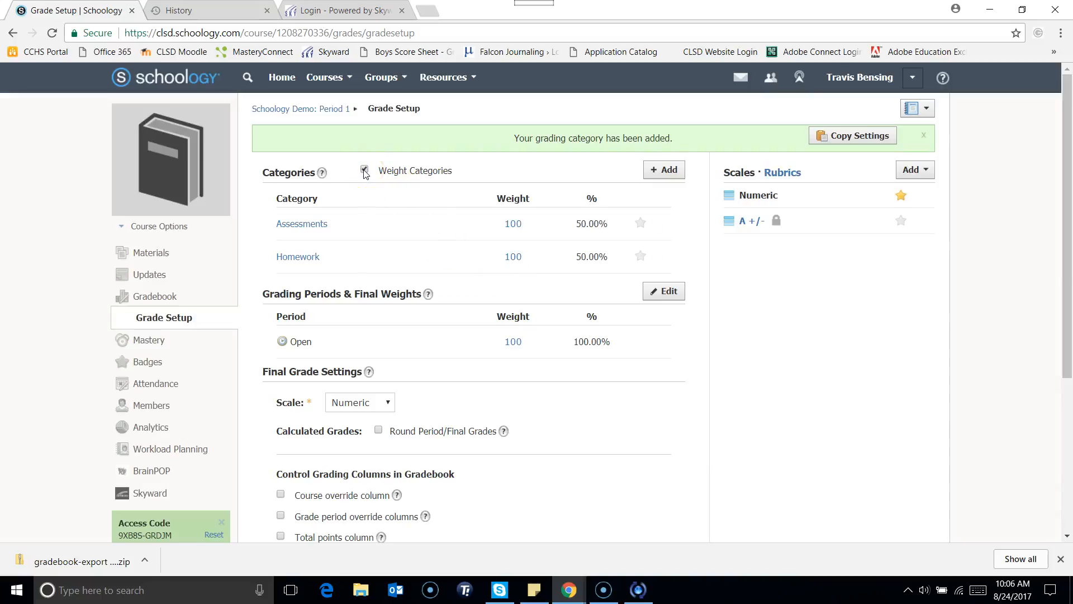
left_click(519, 225)
left_click_drag(519, 226, 495, 228)
type("80")
Set the Homework category's weight to 20
left_click(519, 236)
left_click_drag(520, 233, 504, 232)
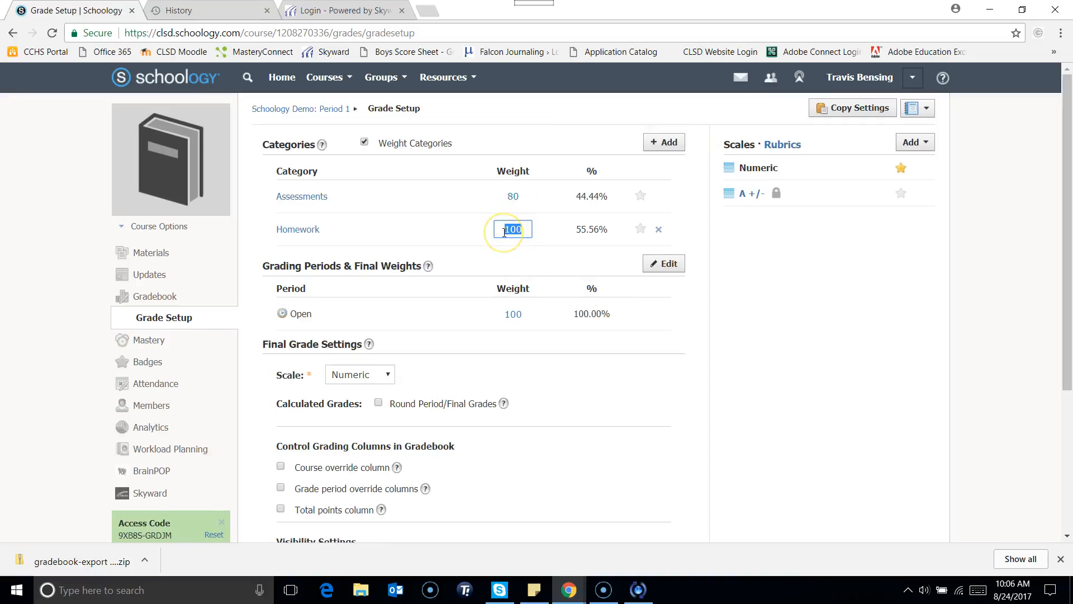
type("20")
left_click(486, 239)
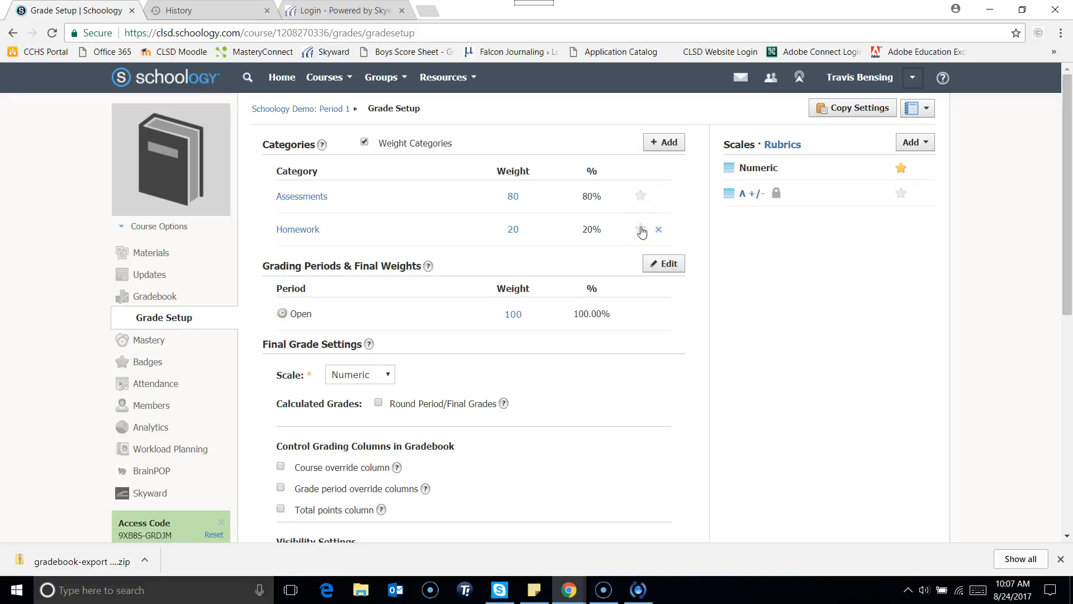
Mark Assessments as the default category and review the grading period, final grade and visibility settings
left_click(640, 196)
scroll(396, 270, "down", 1)
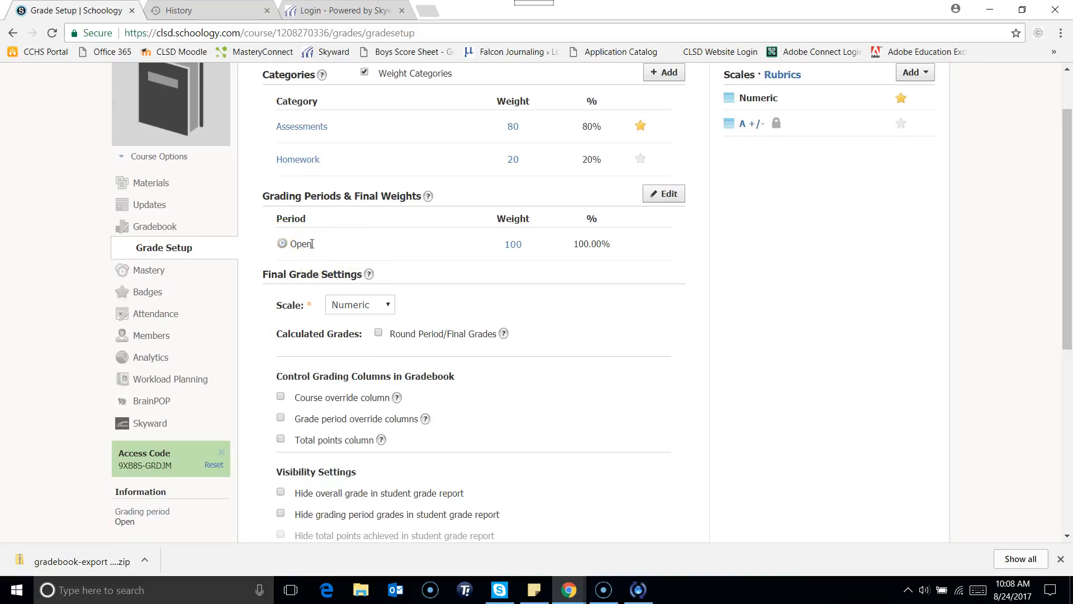
left_click(290, 241)
scroll(396, 242, "down", 1)
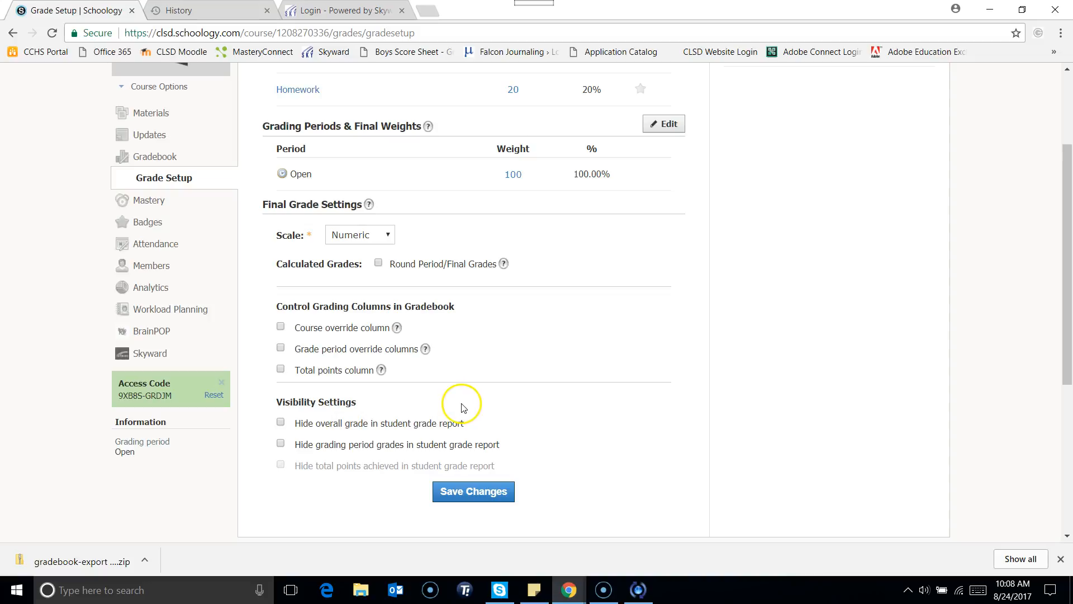
scroll(460, 407, "up", 1)
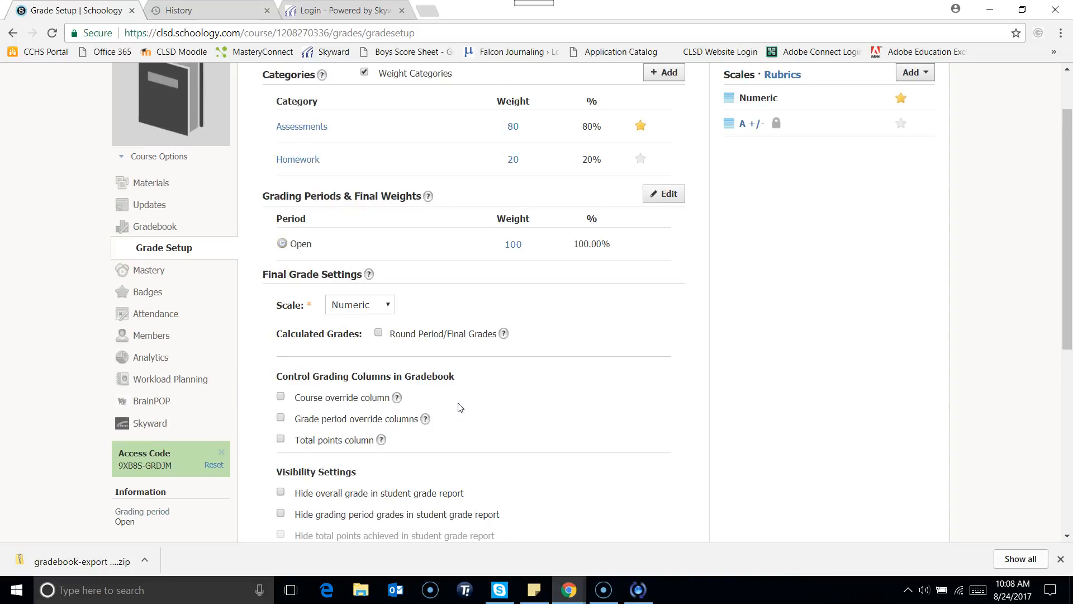
scroll(461, 407, "up", 1)
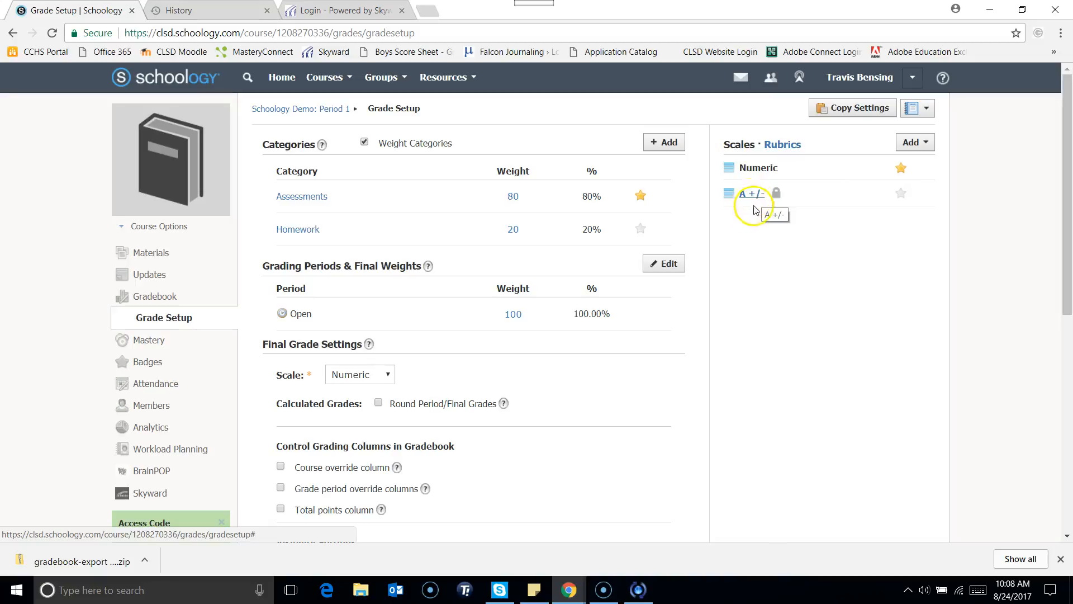
View the course's rubrics list in place of the grading scales
left_click(784, 148)
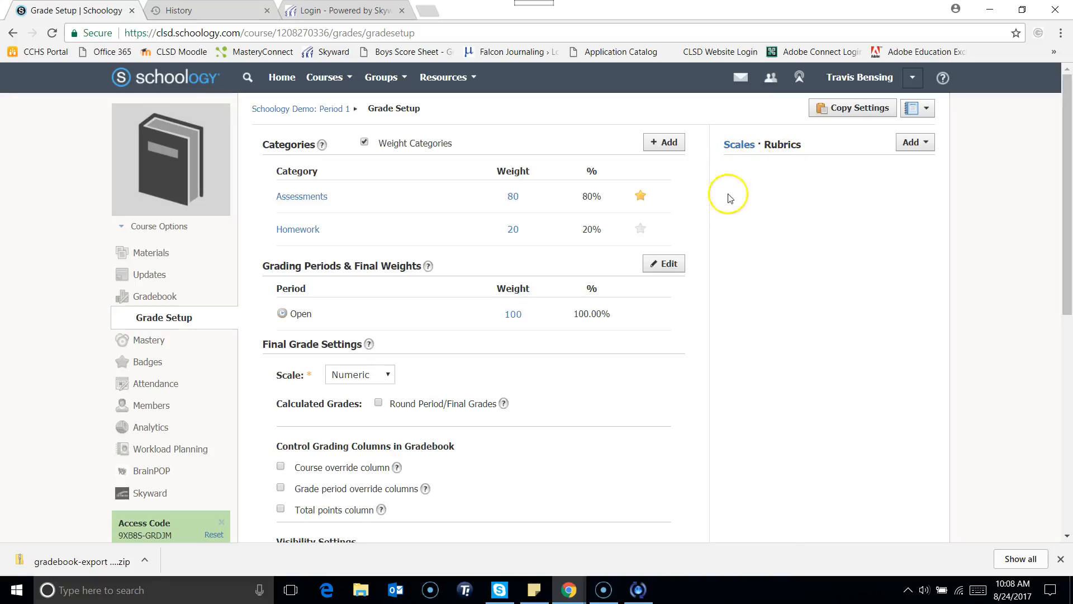
left_click(740, 162)
left_click(736, 150)
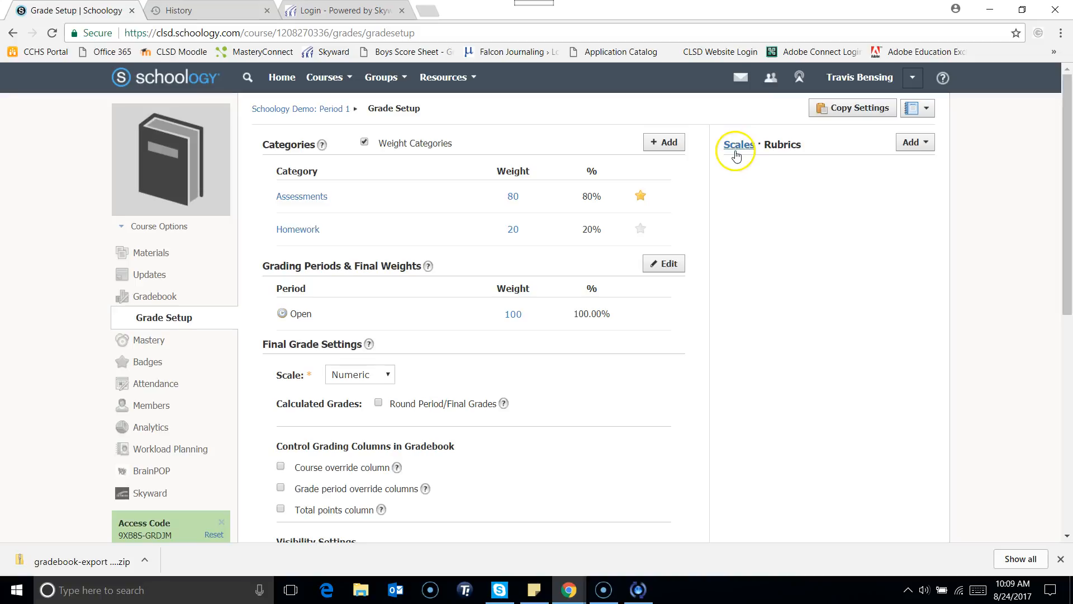